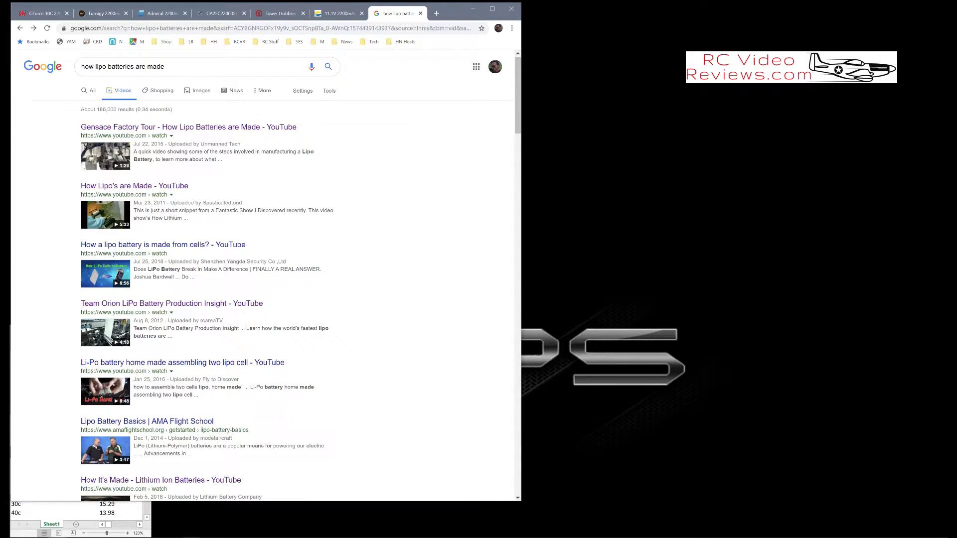
Switch to the saved image about lipo battery manufacturing
key("alt+Tab")
Center the Lipo Made in China image, then dismiss it to return to the video results
left_click_drag(748, 34, 407, 194)
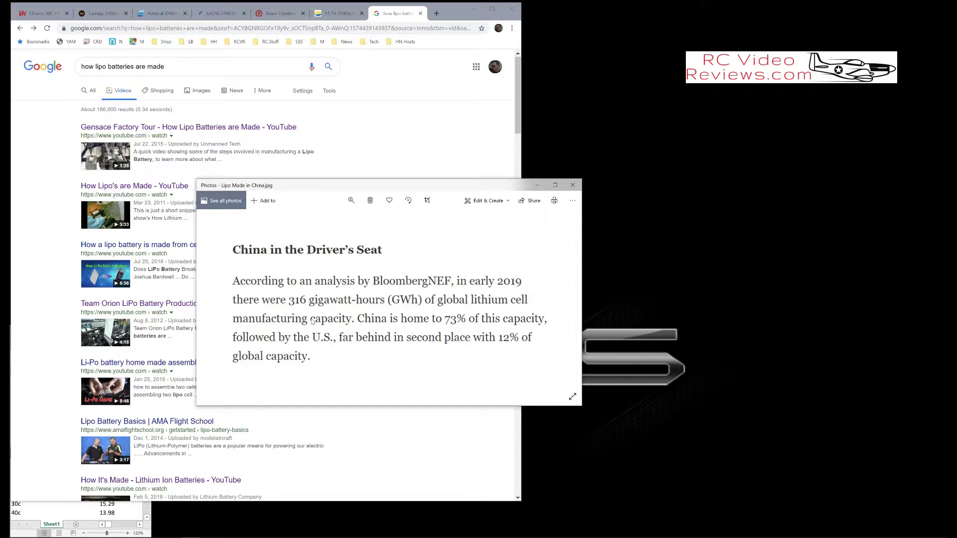
left_click(535, 187)
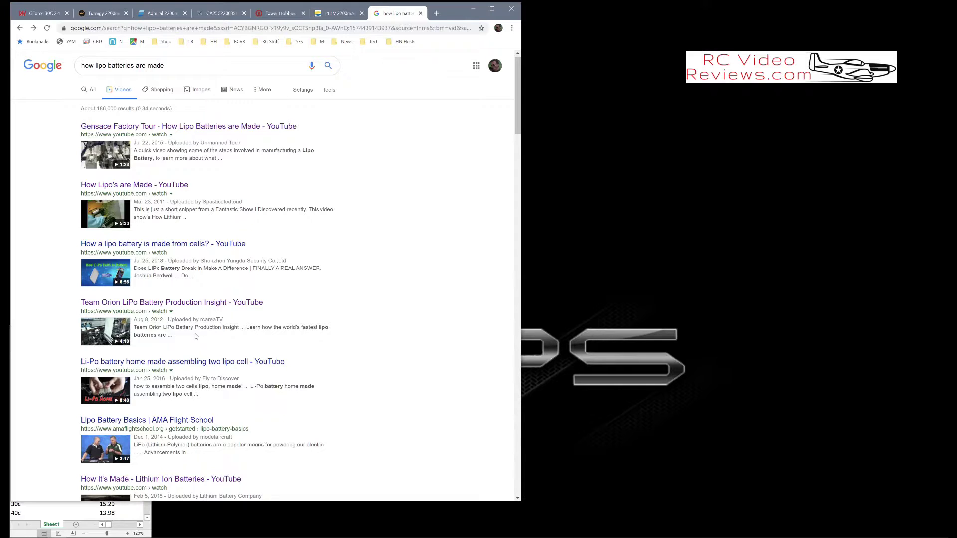
Bring the battery price spreadsheet in front and point out the 3s (11.1v) cell spec
scroll(195, 337, "down", 1)
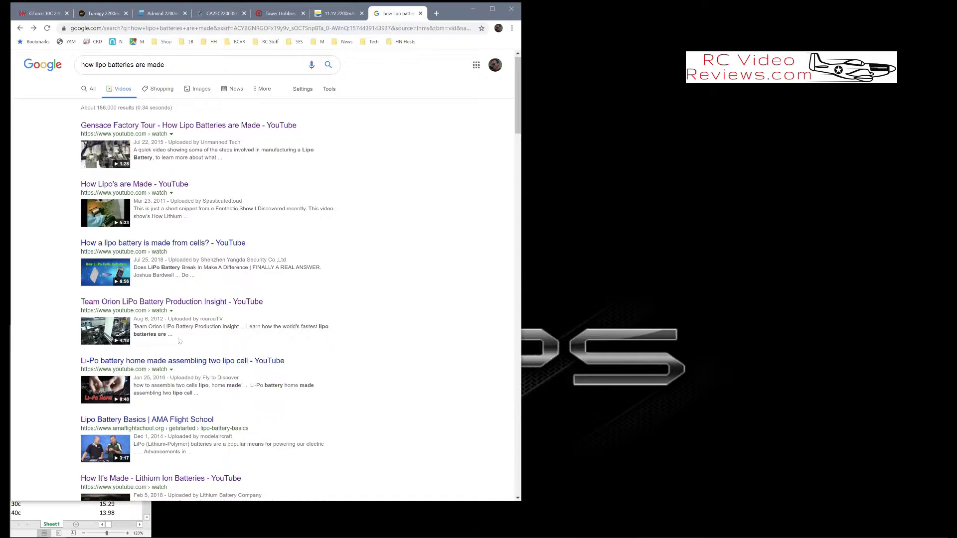
left_click(52, 525)
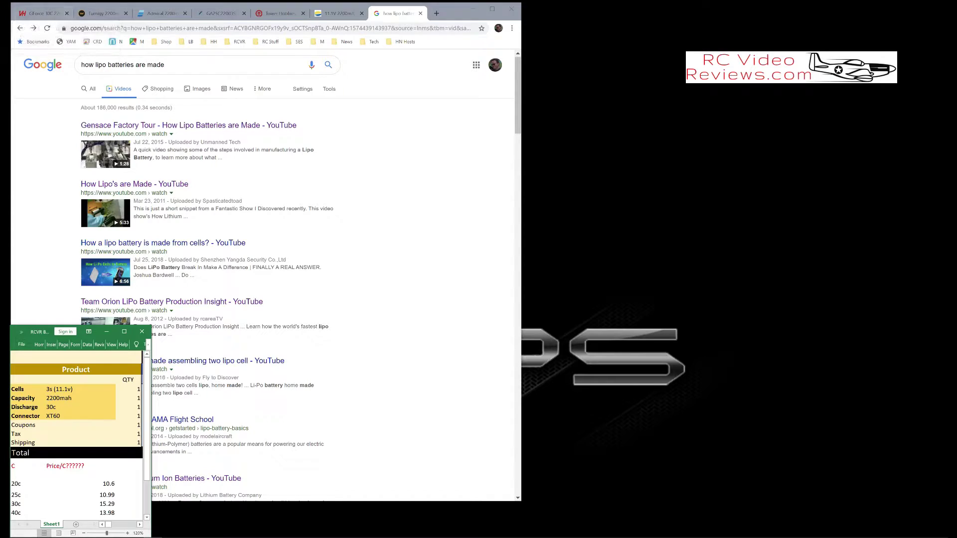
left_click(61, 391)
Step through the 3S spec cells for the 30c discharge and XT60 connector
left_click(52, 399)
left_click(51, 408)
left_click(50, 417)
Review the C-rating prices: 20c 10.6, 25c 10.99, 30c 15.29, 40c 13.98
left_click_drag(22, 466, 103, 512)
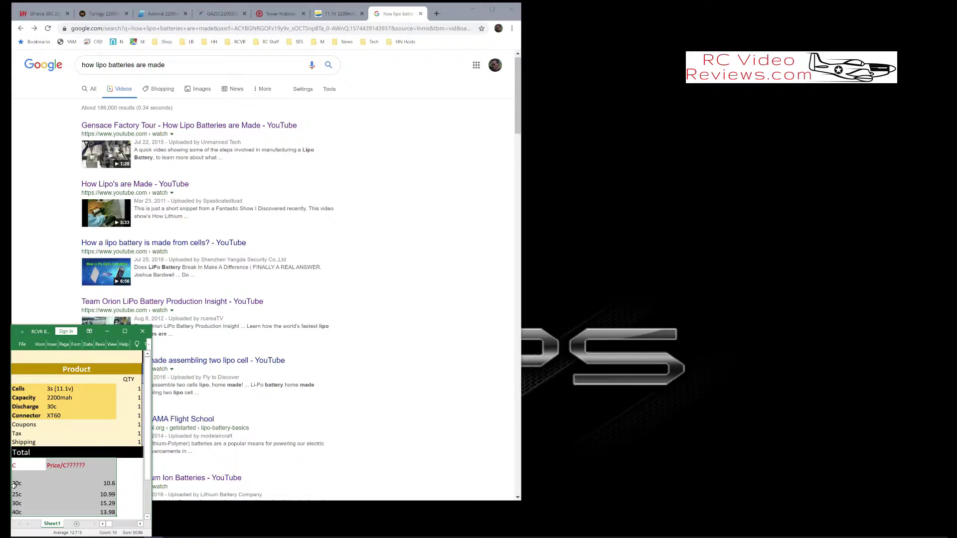
left_click(101, 484)
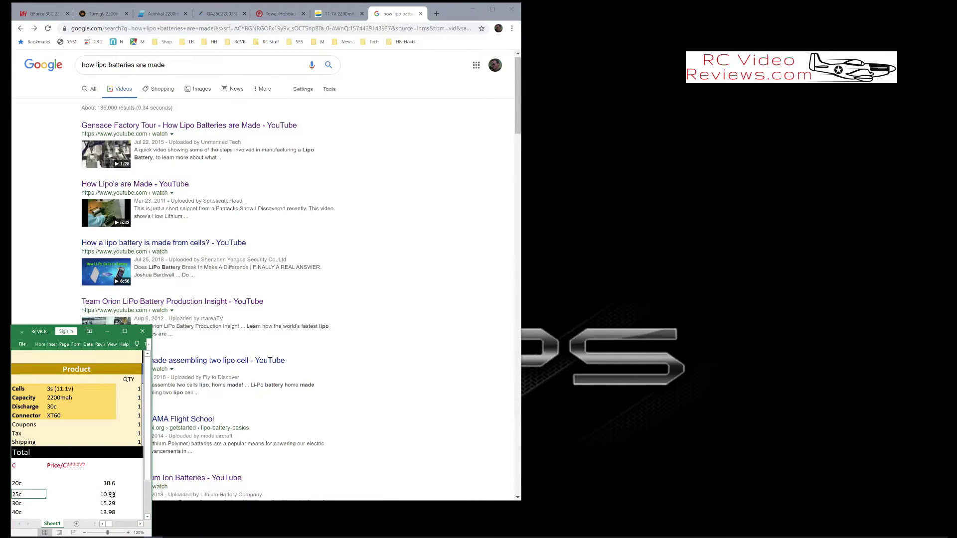
left_click(108, 495)
left_click(110, 505)
left_click(94, 514)
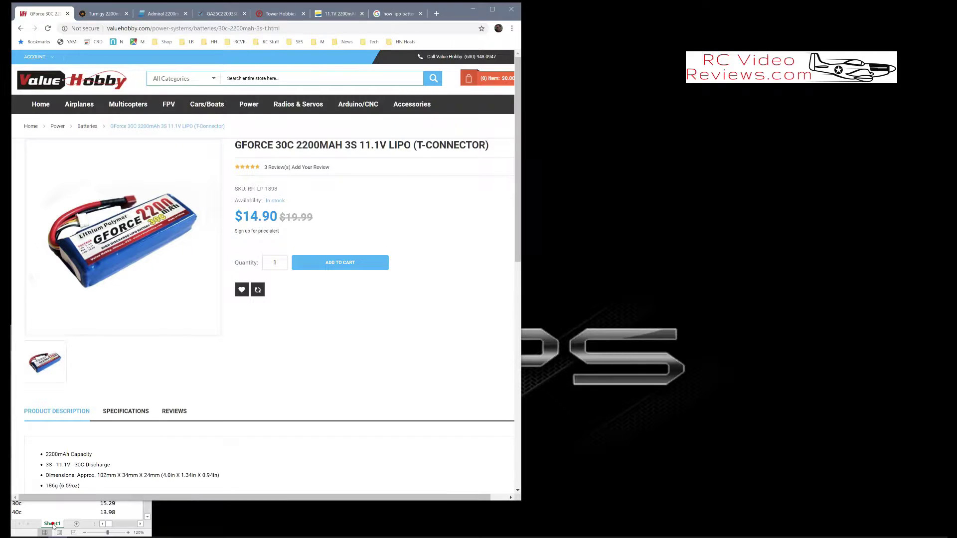
left_click(53, 524)
Widen the sheet to the Value Hobby columns and check its 14.90 price, capacity and discharge cells
left_click_drag(153, 427, 250, 430)
mouse_move(129, 235)
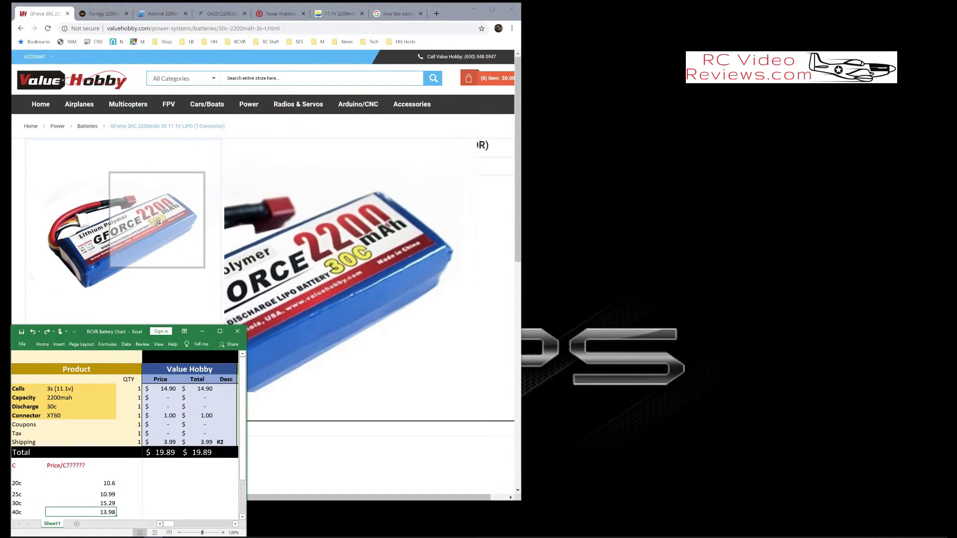
left_click(158, 392)
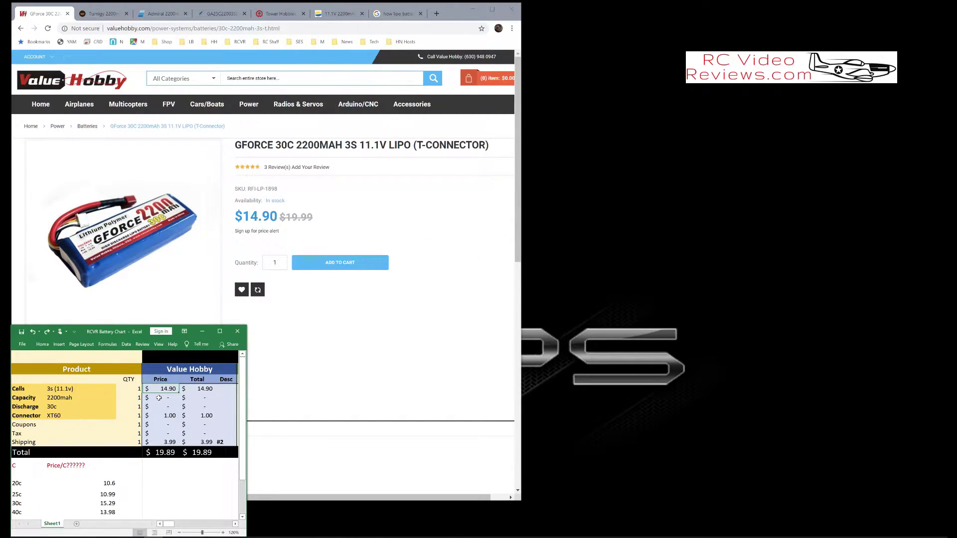
left_click(159, 398)
left_click(161, 407)
Confirm the 30C title rating, check the 1.00 connector price, and reveal the Hobby King columns
left_click_drag(276, 145, 287, 145)
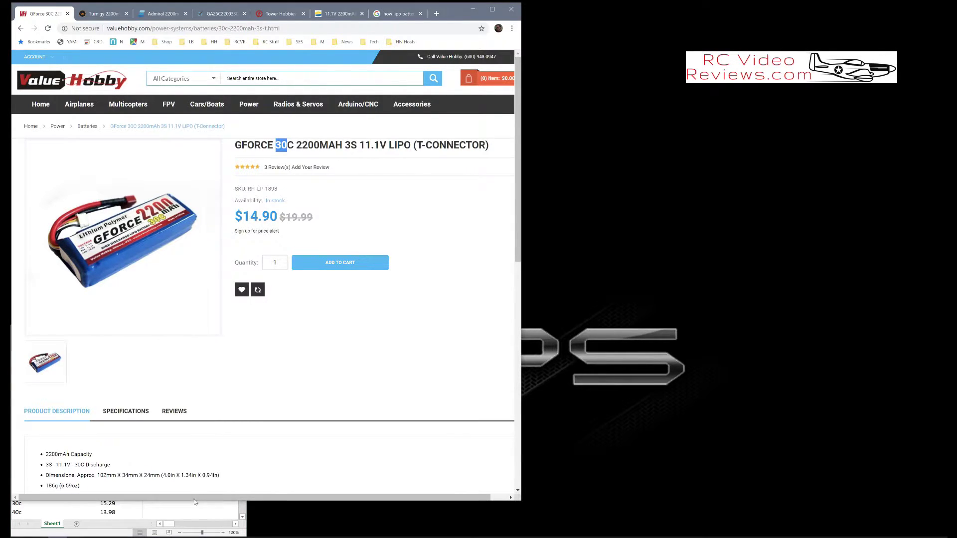
left_click(116, 532)
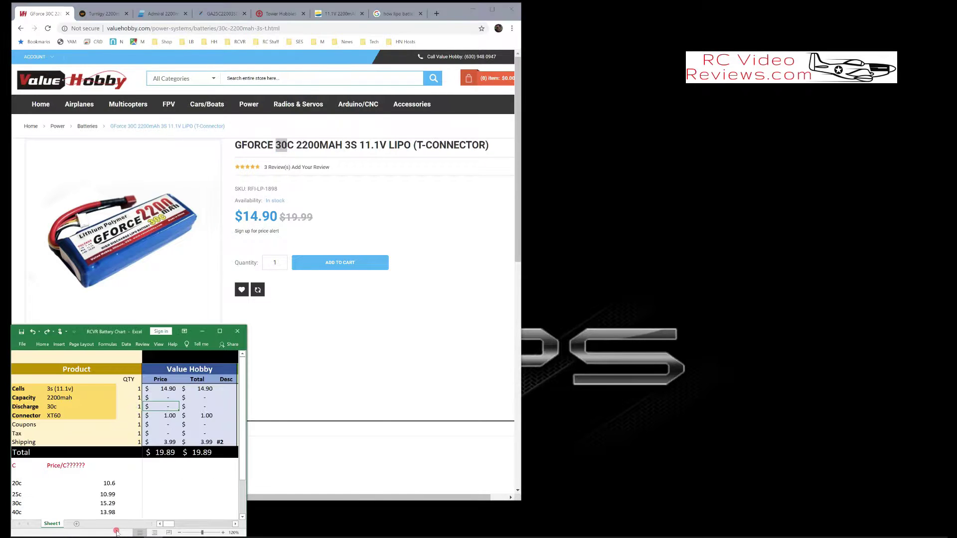
left_click(155, 417)
left_click_drag(249, 440, 340, 454)
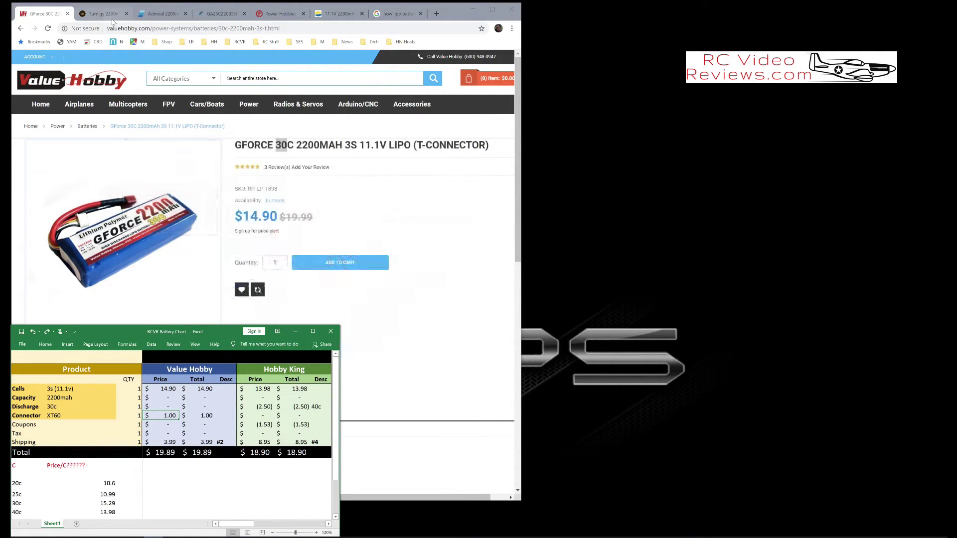
Switch to the Hobby King Turnigy 40C product page
key("ctrl+Tab")
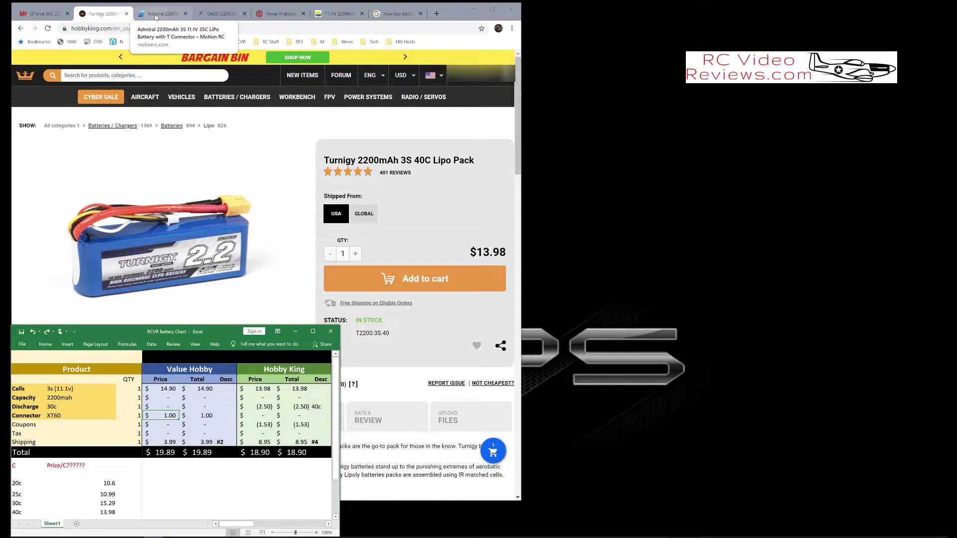
Compare the Motion RC Admiral 2200mAh listing's 35C rating with the sheet's widened Motion column
left_click(156, 15)
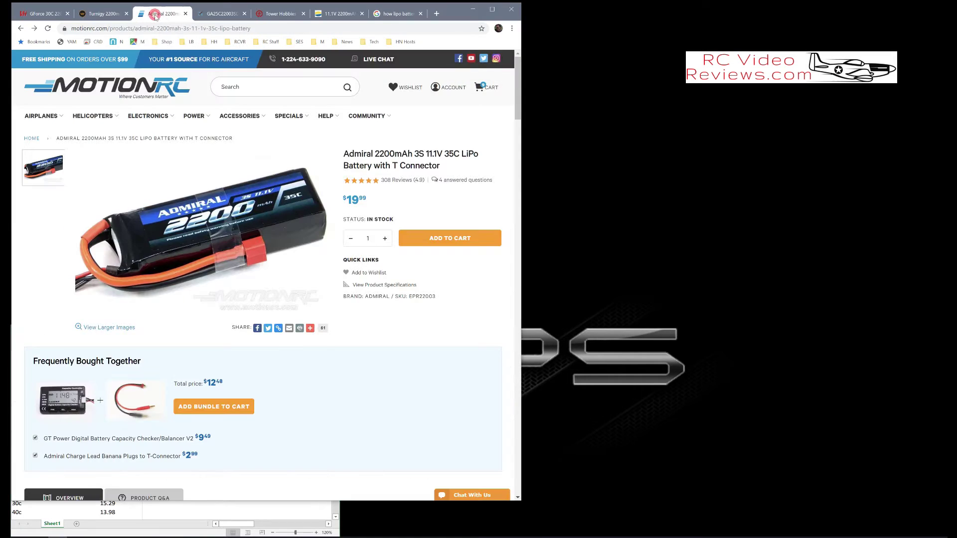
left_click(192, 537)
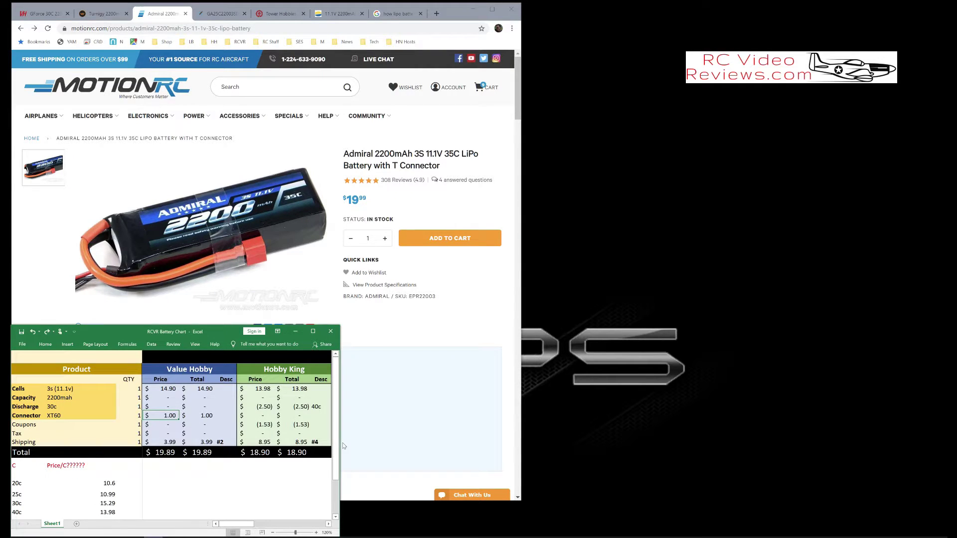
left_click_drag(340, 441, 435, 460)
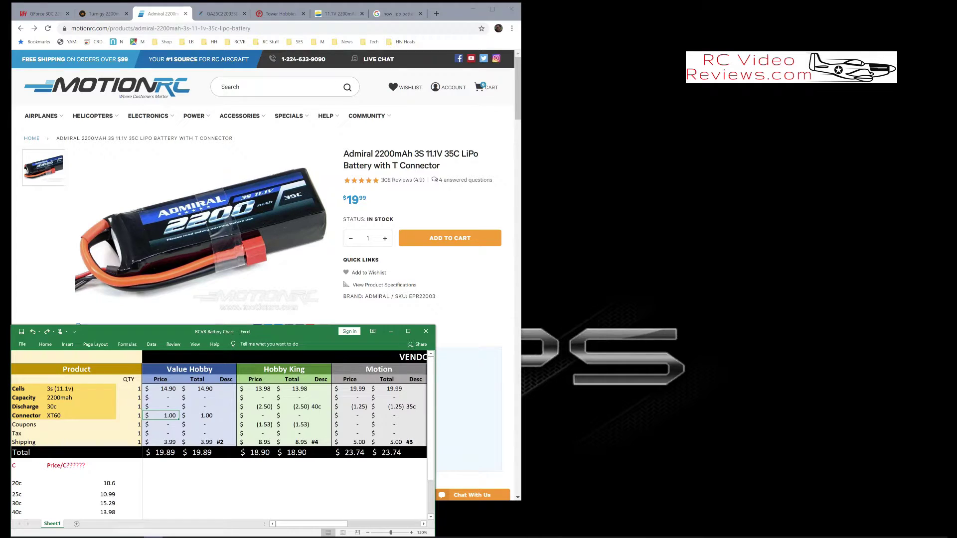
double_click(452, 154)
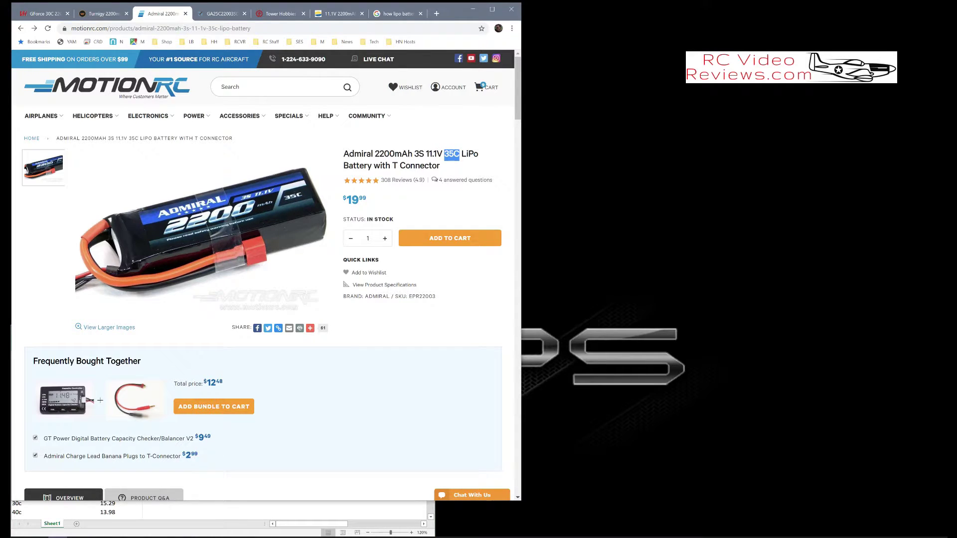
key("alt+Tab")
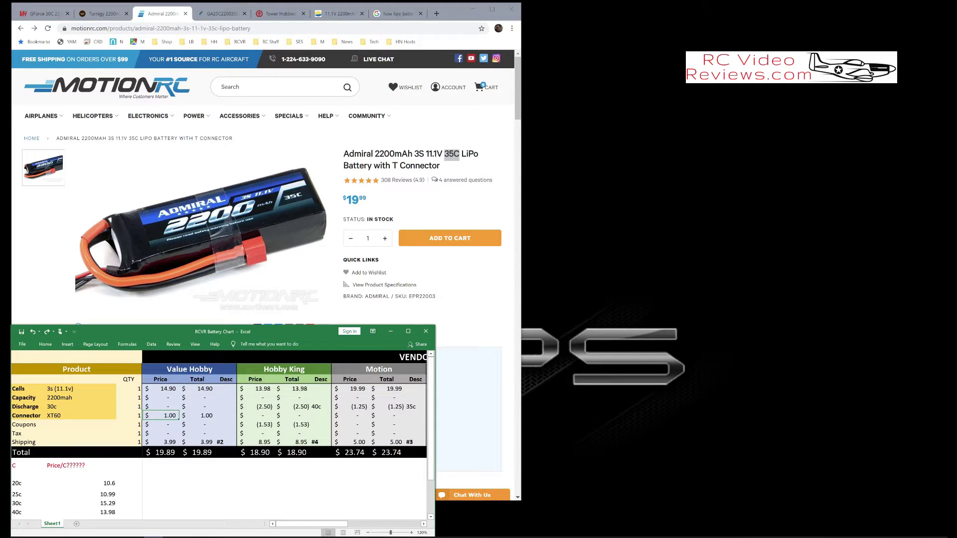
Show the Graves RC listing, widen and lower the sheet to its column, and select the 2.50 discount
left_click(223, 13)
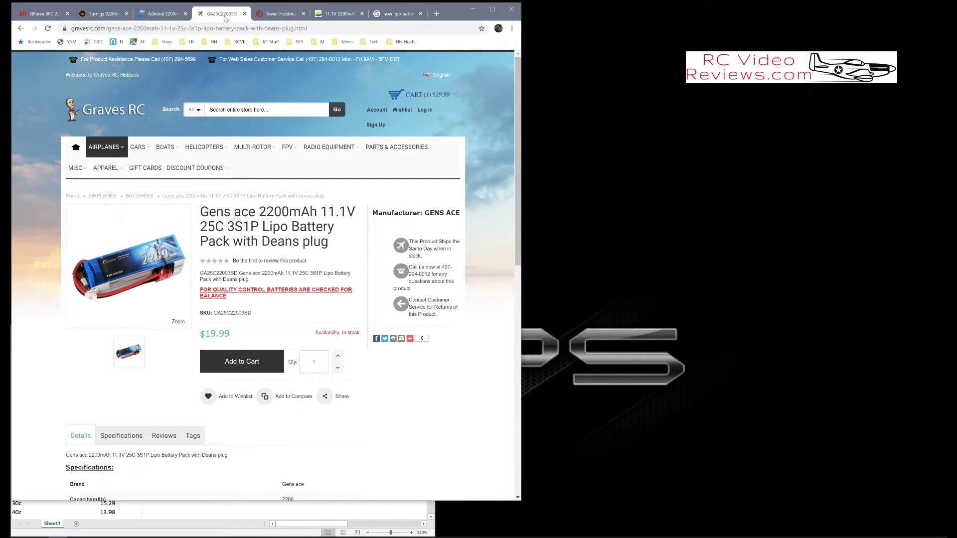
key("alt+Tab")
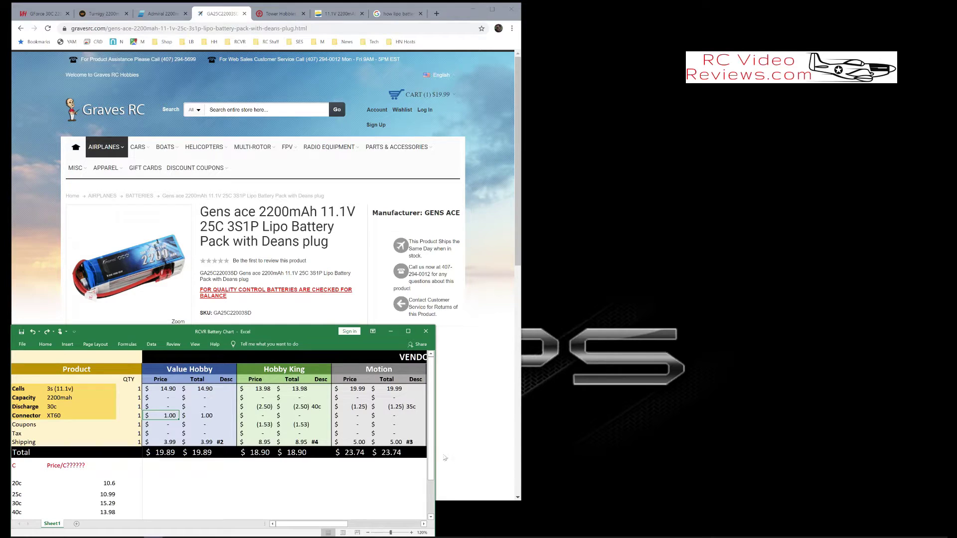
left_click_drag(435, 453, 523, 471)
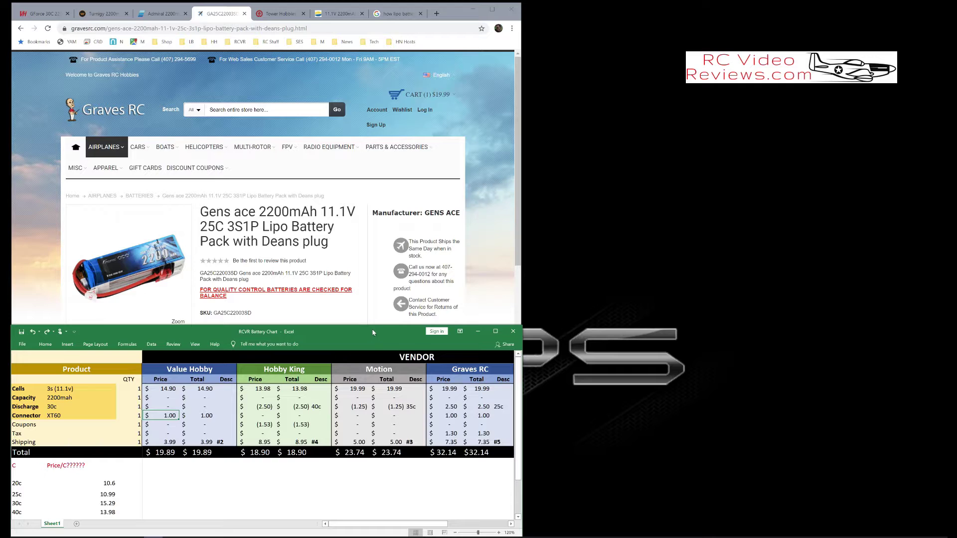
left_click_drag(354, 334, 362, 353)
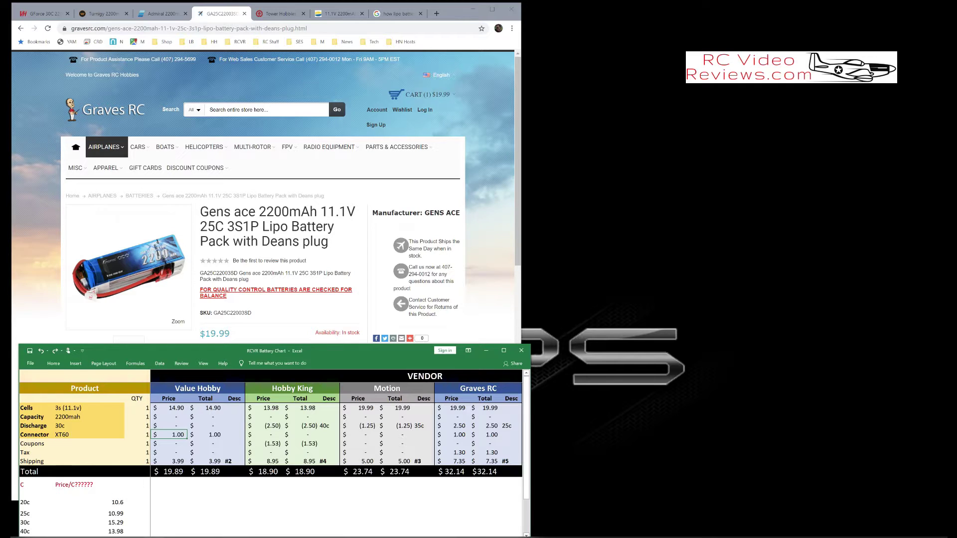
left_click(461, 427)
Replace the Graves RC 25c discount with =.25*5 (1.25), bringing its total to $30.89
type("=.25*5")
key("Return")
mouse_move(153, 282)
key("Down")
key("Down")
Rewrite the Hobby King and Graves RC rank notes, entering #4 for Graves RC
left_click(329, 460)
key("Delete")
type("#4")
key("Right")
key("Right")
key("Right")
key("Right")
key("Right")
key("Right")
type("#4")
key("Left")
Bring up the Tower Hobbies 3S 2200mAh 30C listing and widen the sheet to its column
left_click(272, 13)
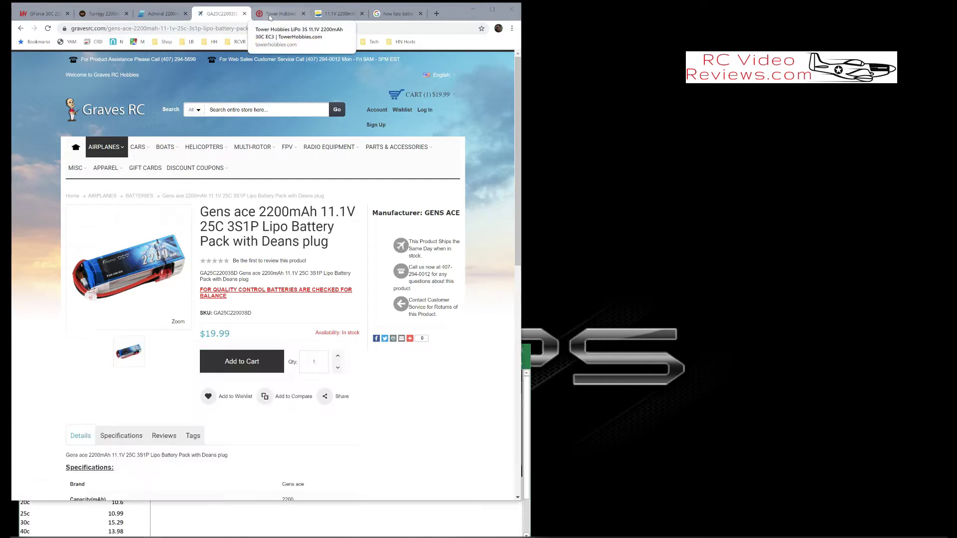
left_click(275, 14)
left_click(357, 508)
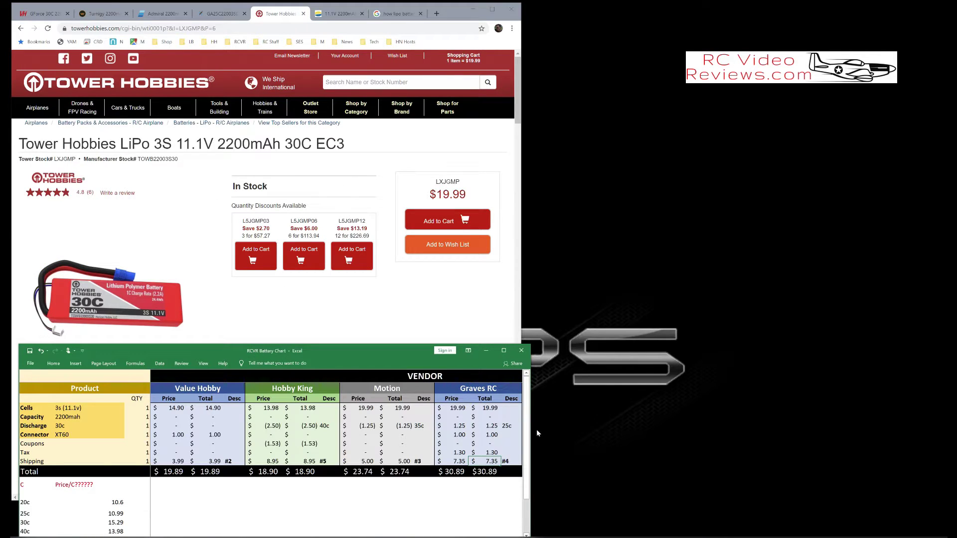
left_click_drag(532, 433, 622, 449)
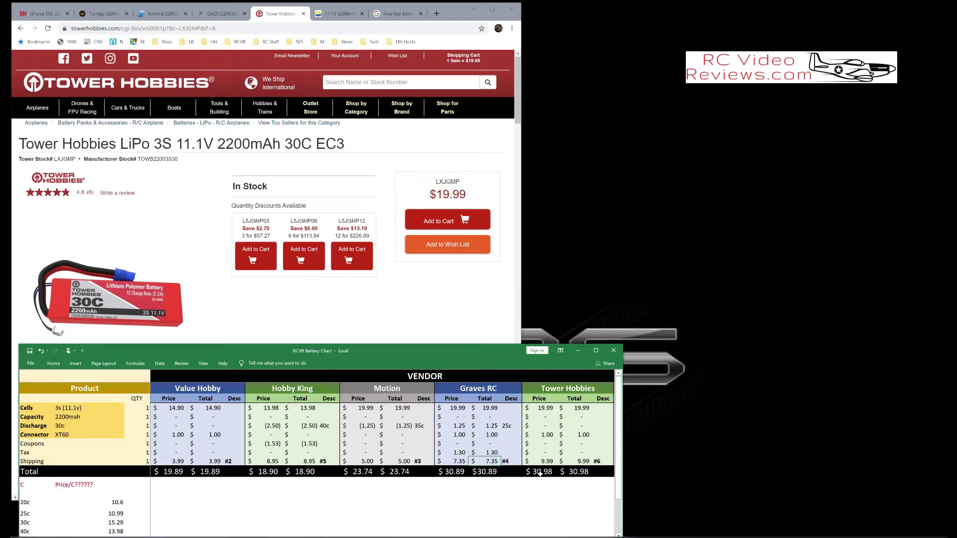
Bring up Horizon Hobby's $29.99 listing, then widen the Excel window to reveal the Horizon column
left_click(327, 13)
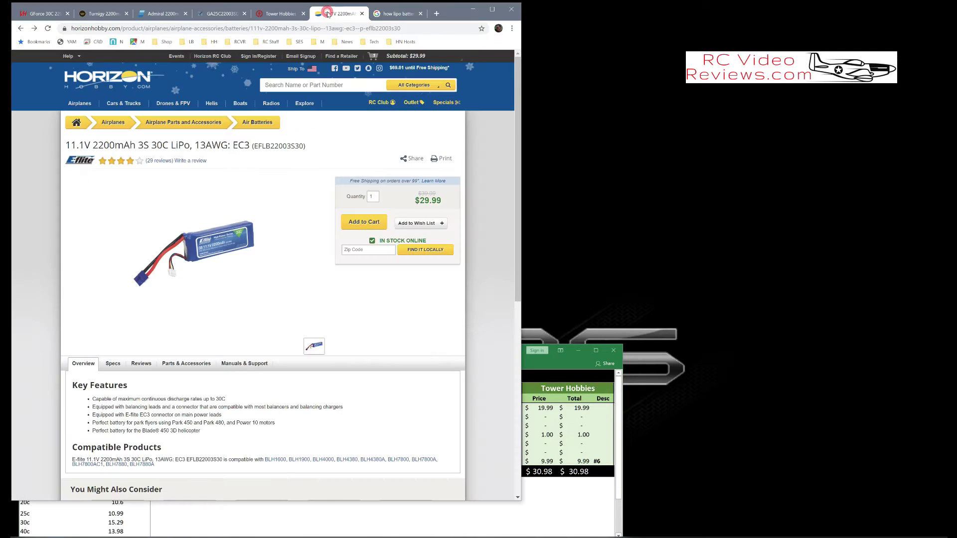
left_click(623, 453)
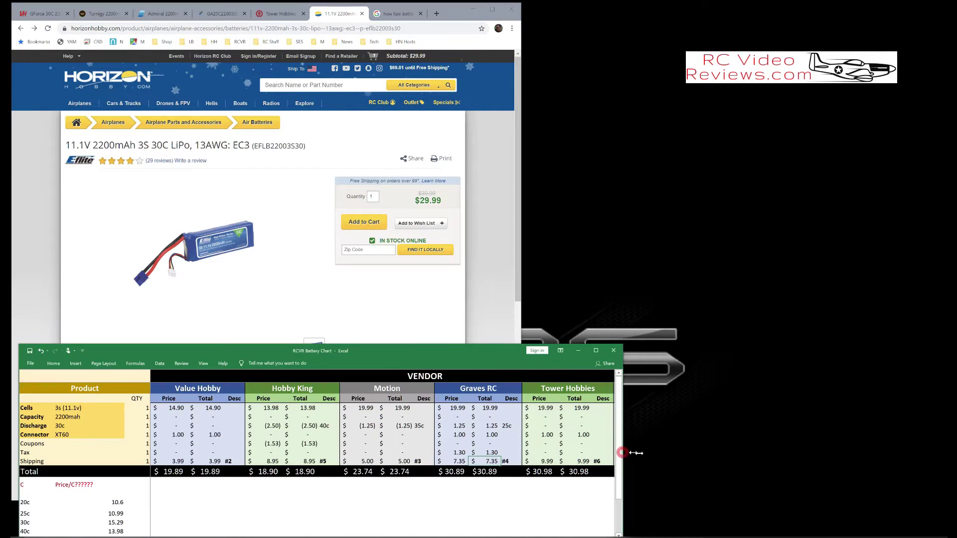
left_click_drag(623, 452, 713, 459)
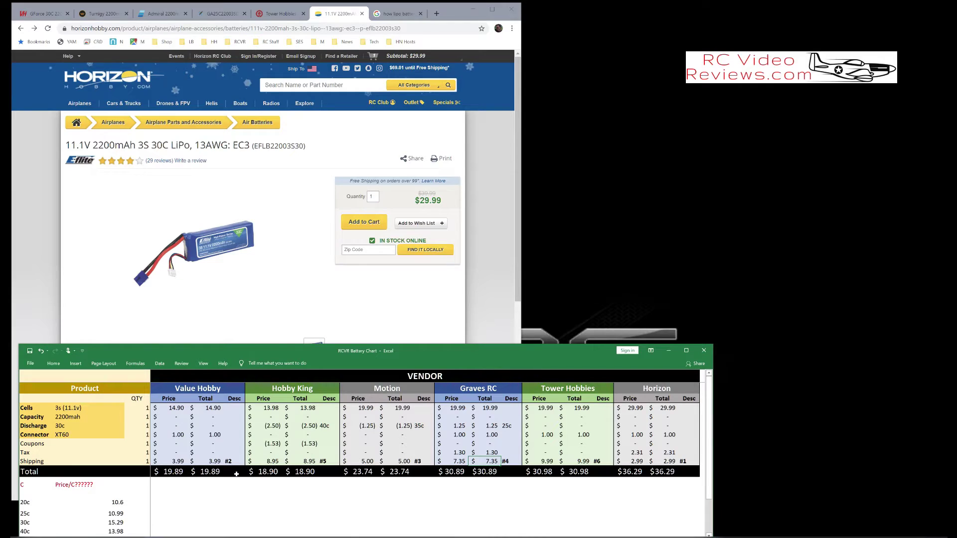
left_click(167, 483)
Fill the two rows beneath the vendor totals red, then select Hobby King's #1 rank cell
left_click_drag(167, 483, 640, 501)
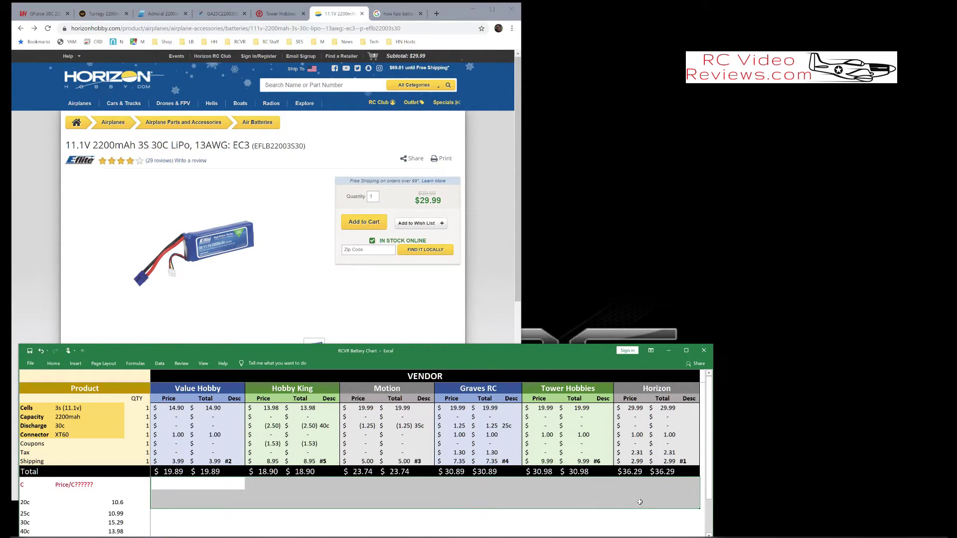
right_click(633, 499)
left_click(664, 519)
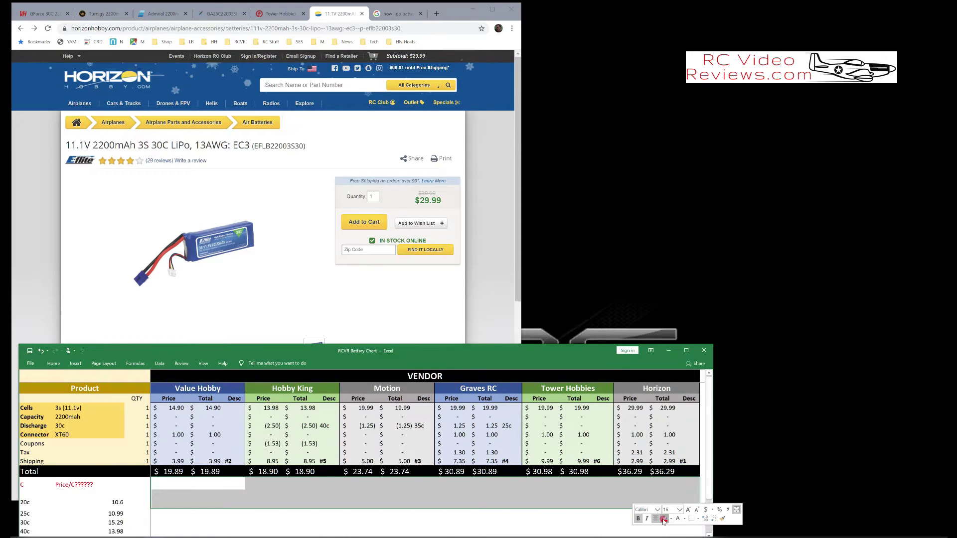
left_click(416, 530)
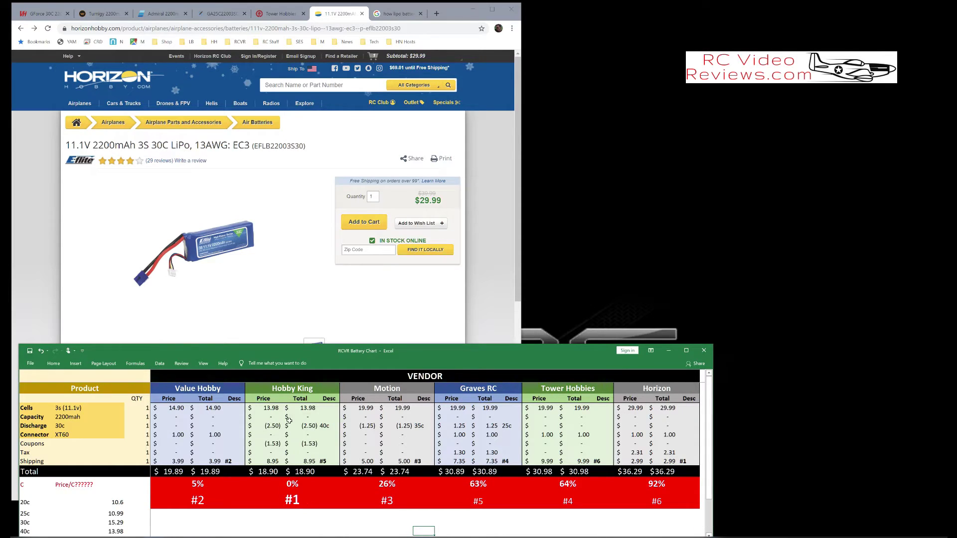
left_click(296, 500)
left_click(193, 504)
left_click(187, 484)
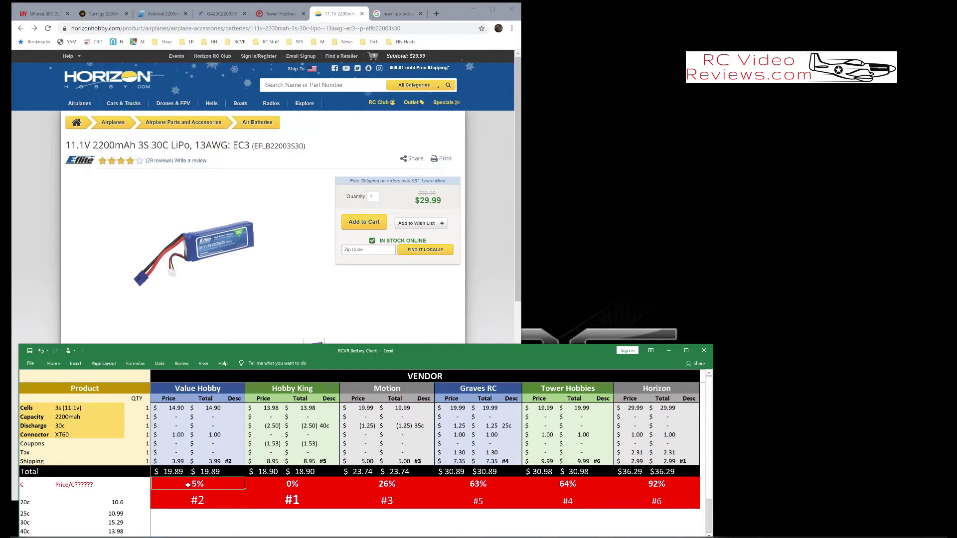
left_click(249, 473)
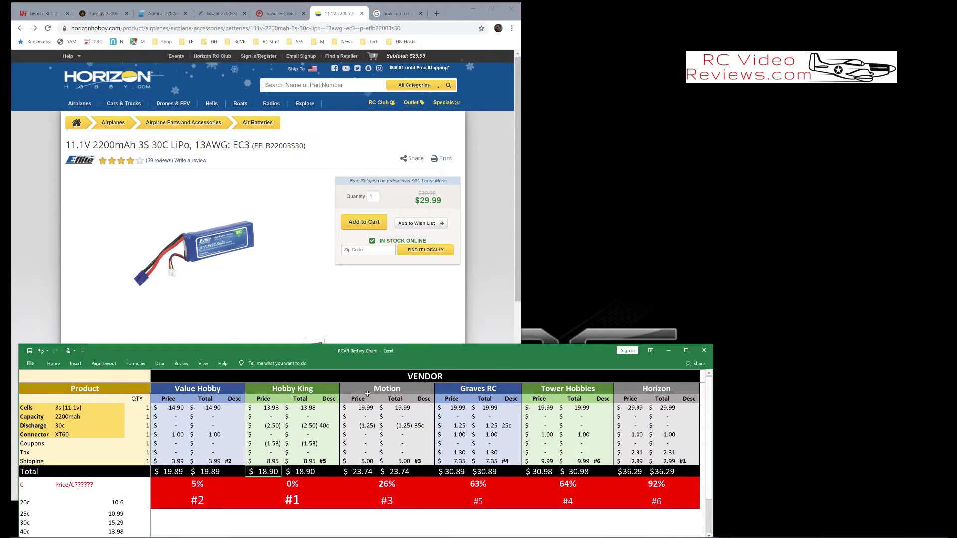
left_click(348, 391)
left_click_drag(378, 401, 400, 457)
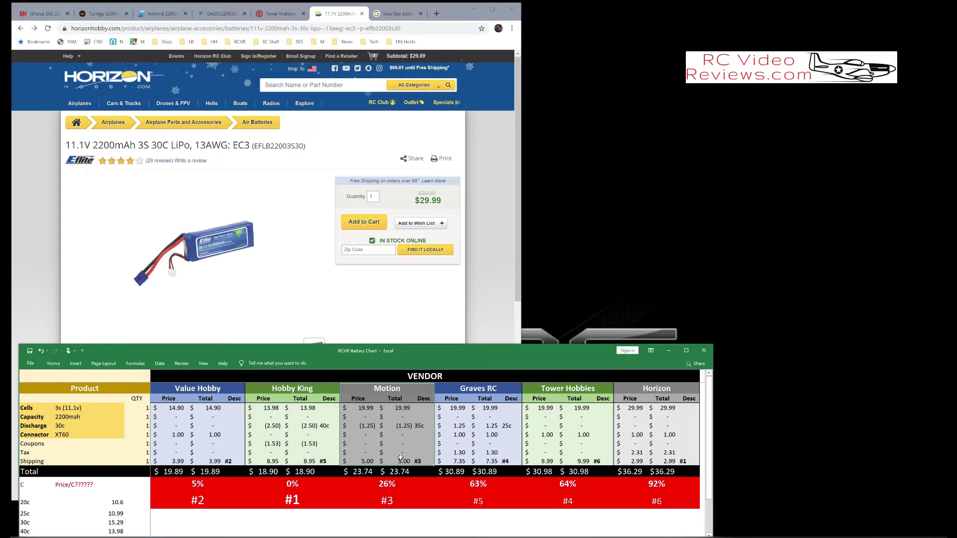
left_click(461, 434)
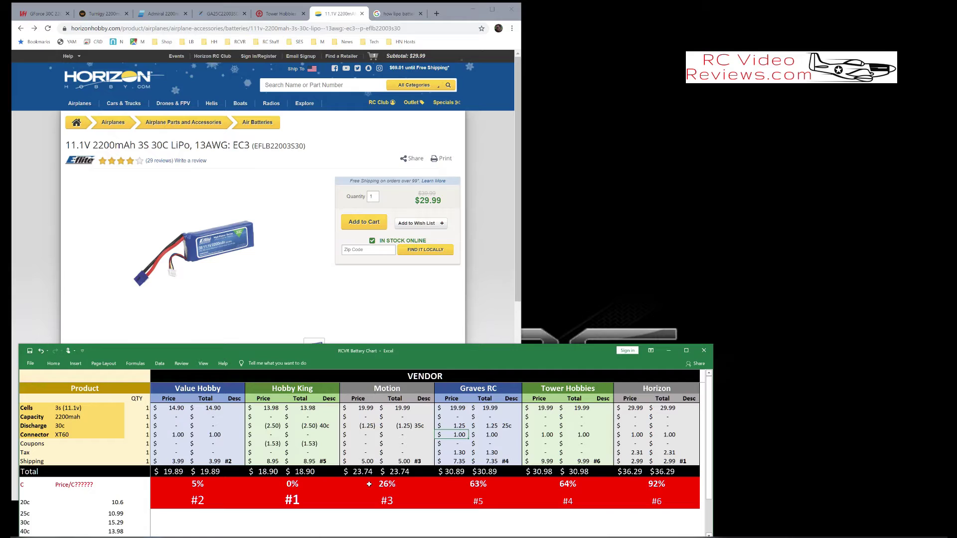
left_click(375, 485)
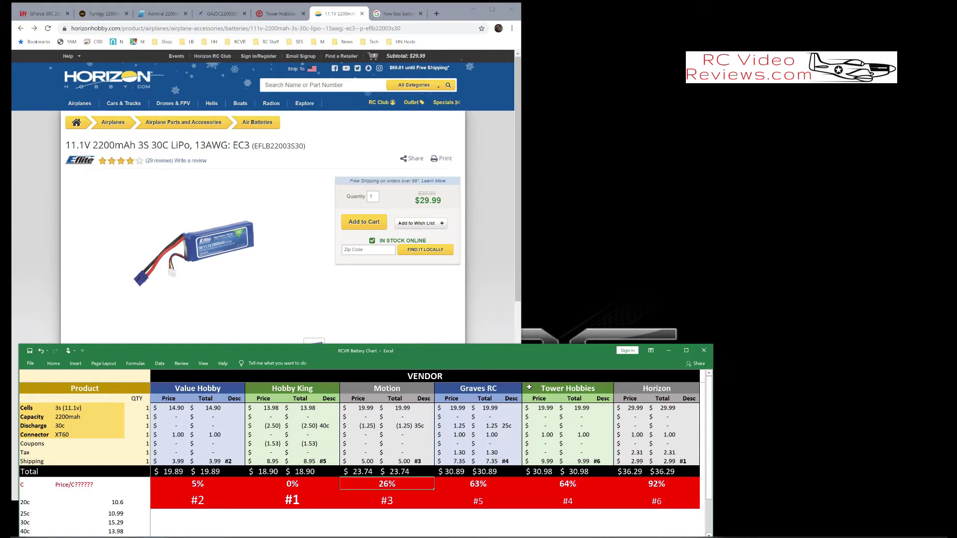
left_click_drag(528, 388, 575, 468)
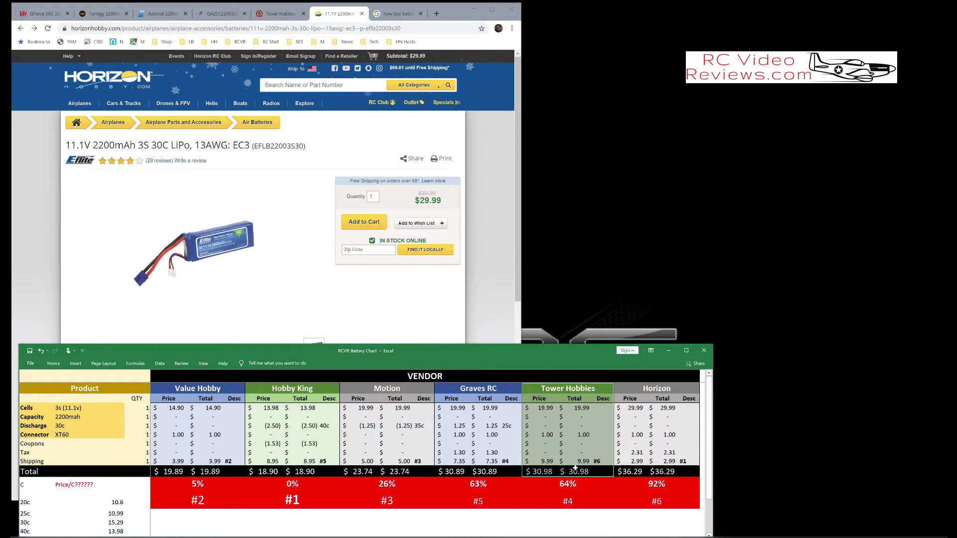
left_click(484, 424)
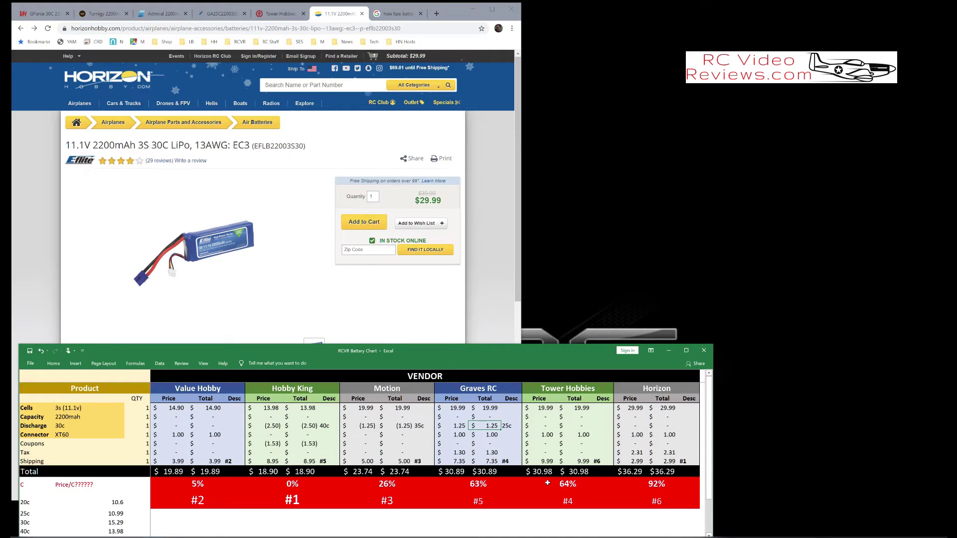
left_click(547, 483)
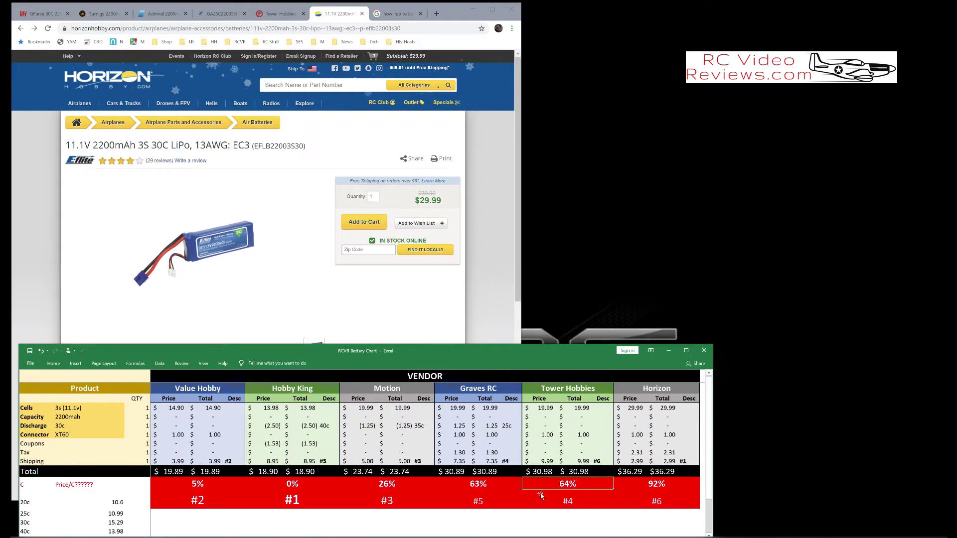
left_click(470, 501)
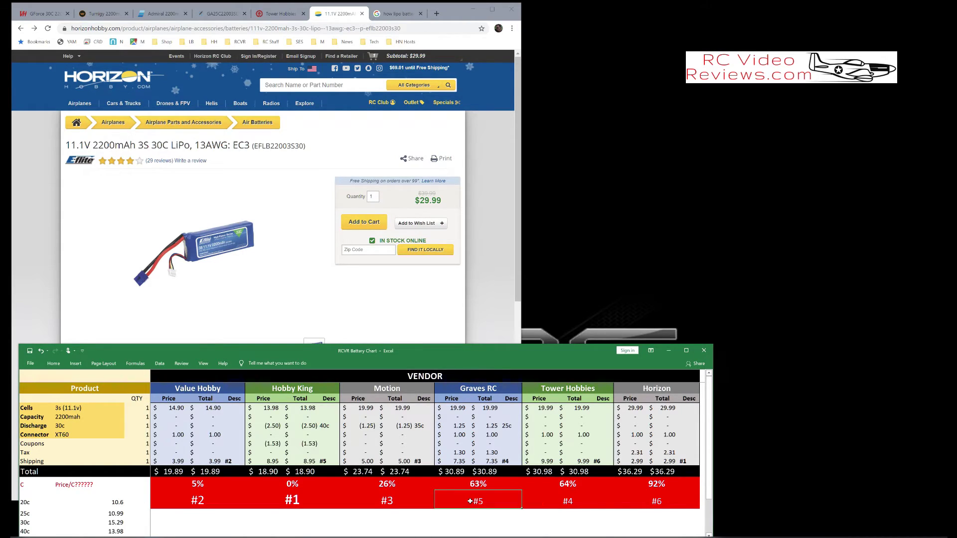
Enter #4 in Graves RC's rank cell and #5 in Tower Hobbies' rank cell
type("#4")
key("Tab")
key("Tab")
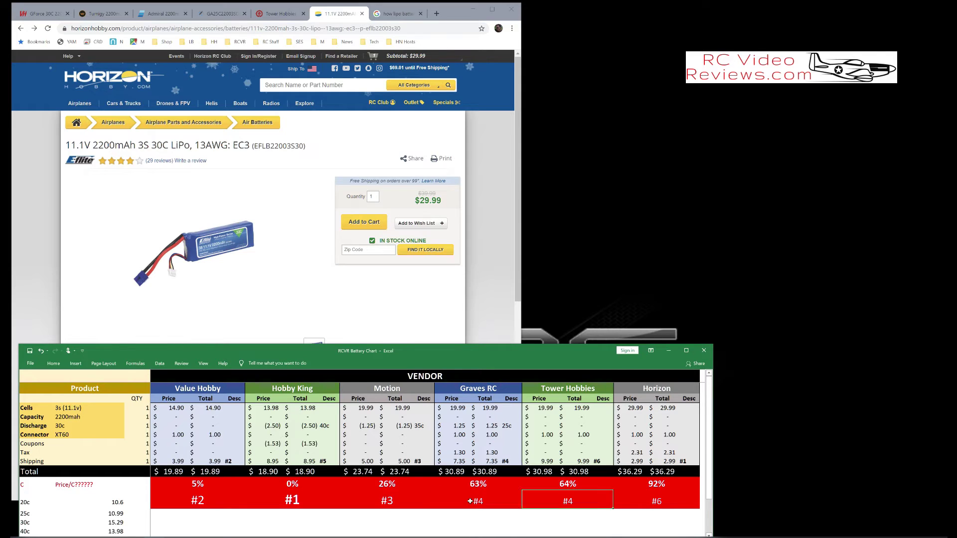
key("shift+Tab")
type("#5")
key("shift+Tab")
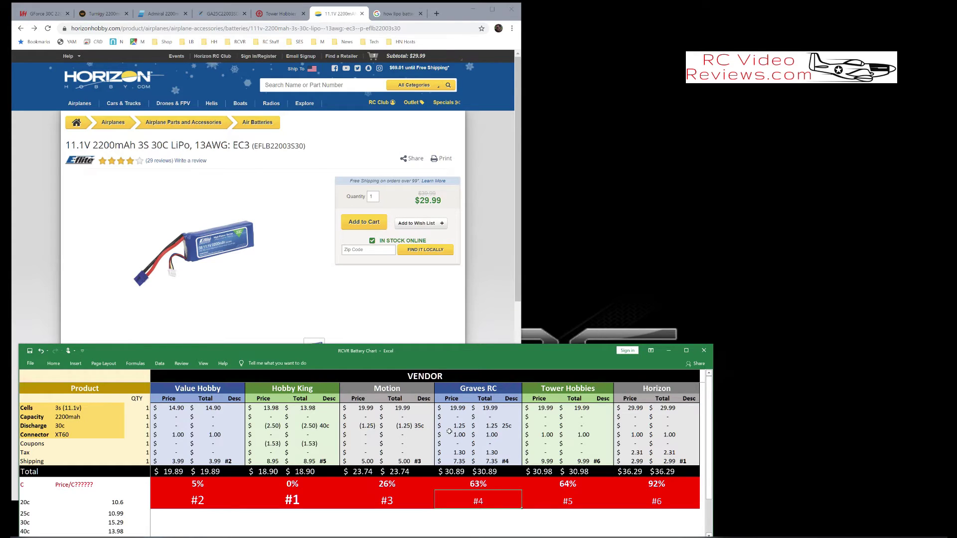
left_click(454, 461)
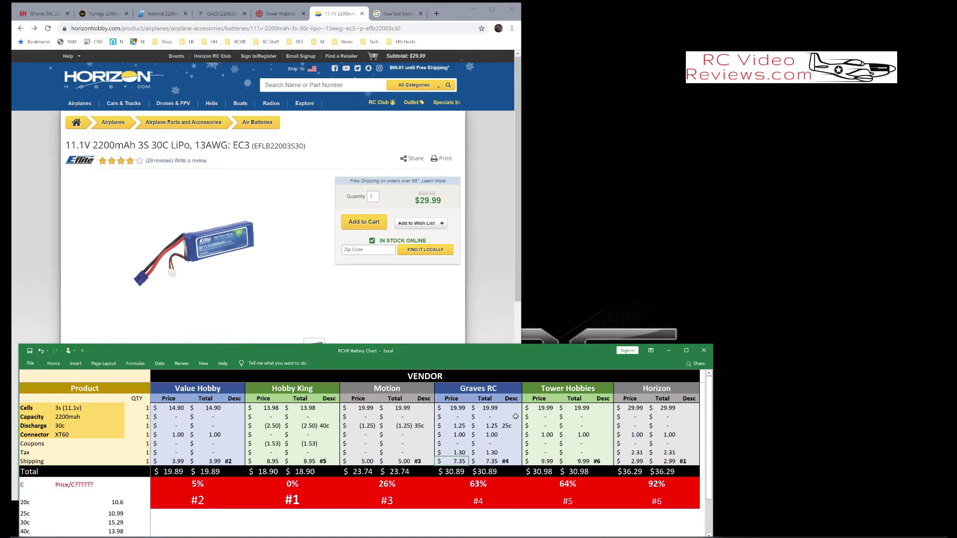
left_click(674, 475)
left_click(650, 483)
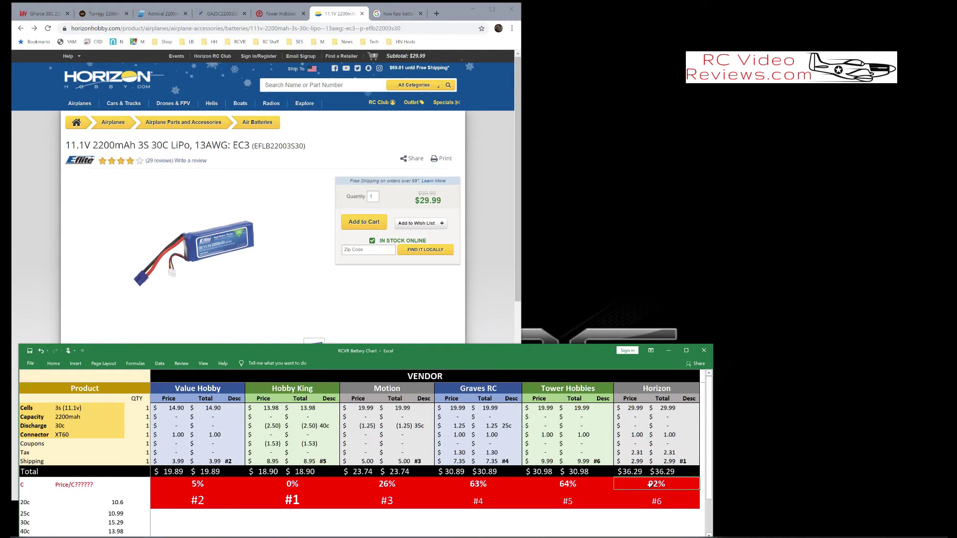
left_click(589, 332)
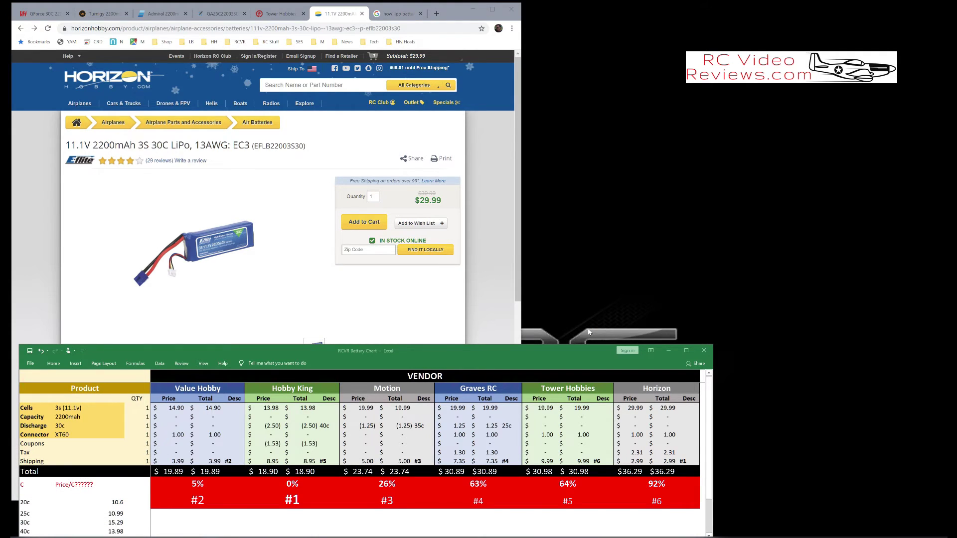
left_click_drag(66, 18, 579, 126)
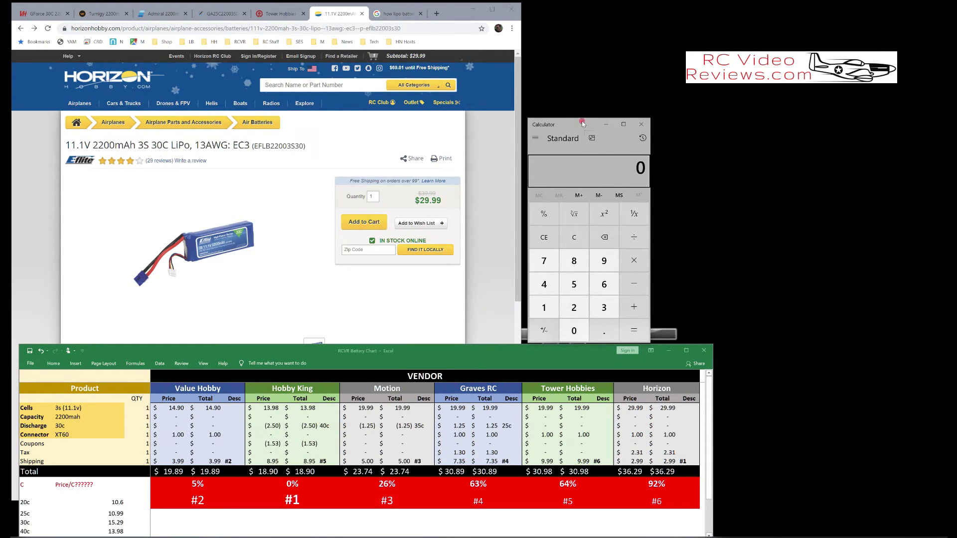
Calculate 18.9*0.92 + 18.9 = 36.288 in Calculator, then return to Horizon's 92% cell
type("18.9")
type("*0.92")
key("Return")
type("+18.9")
key("Return")
left_click(654, 482)
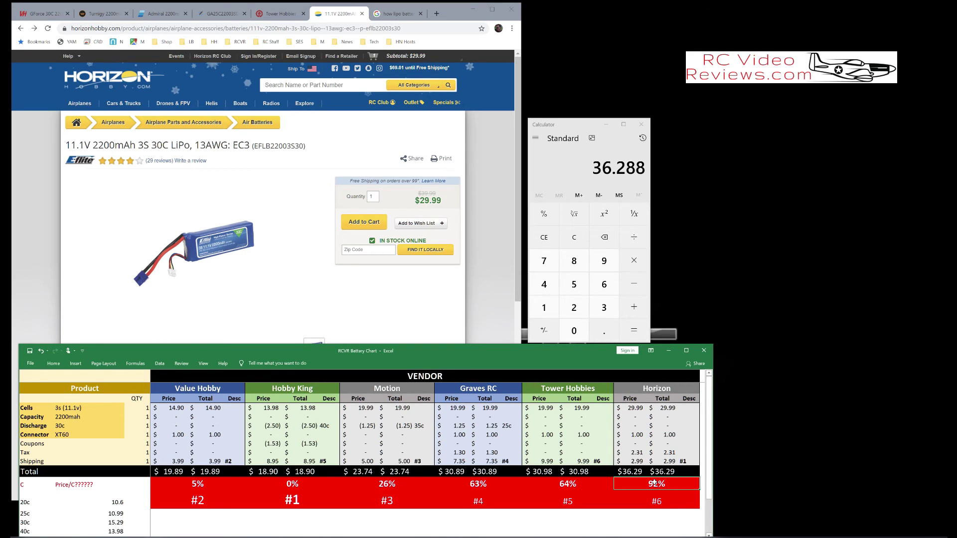
mouse_move(244, 255)
left_click(219, 472)
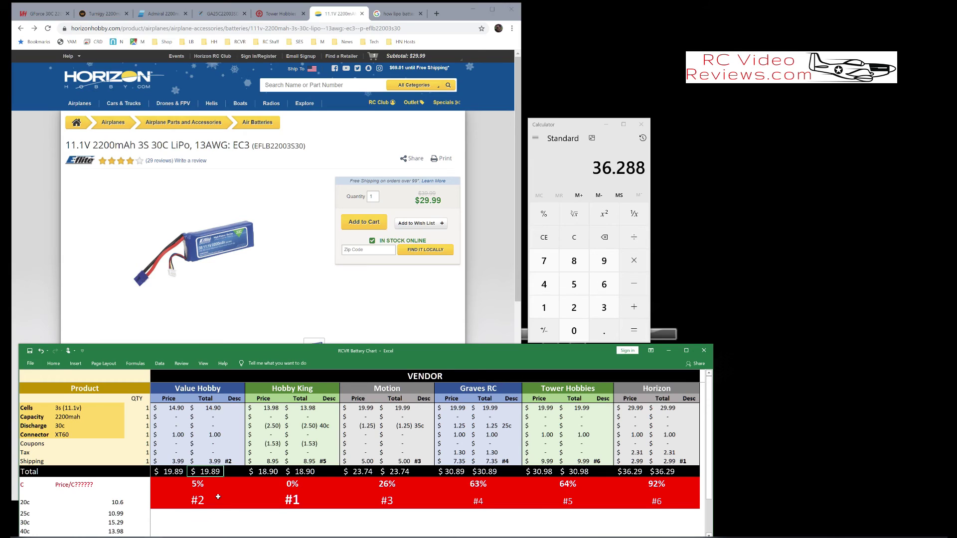
left_click(408, 472)
left_click_drag(667, 486, 504, 484)
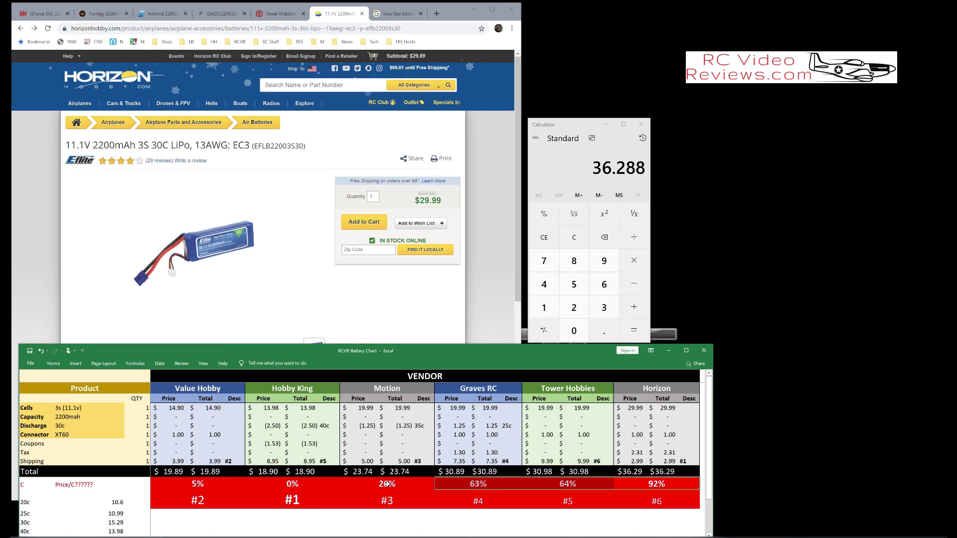
left_click_drag(387, 484, 218, 484)
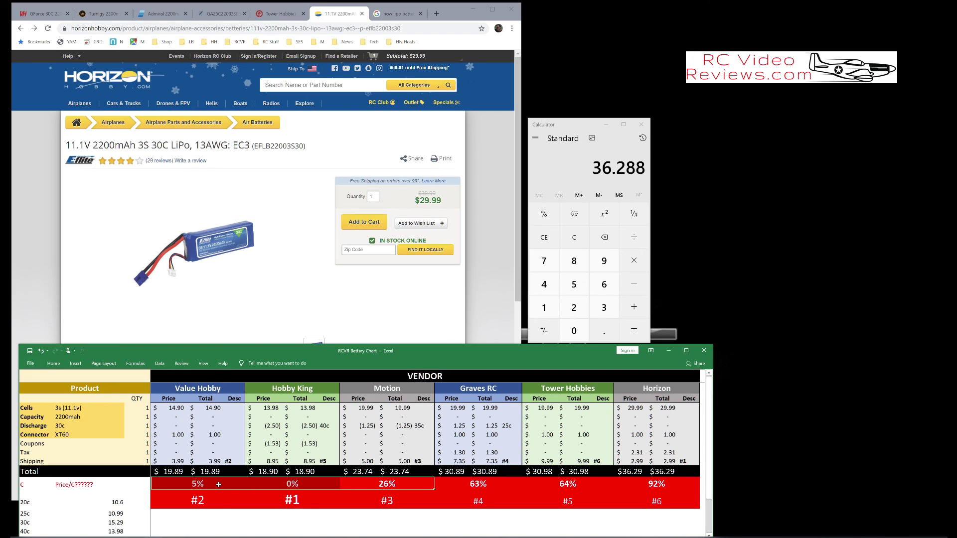